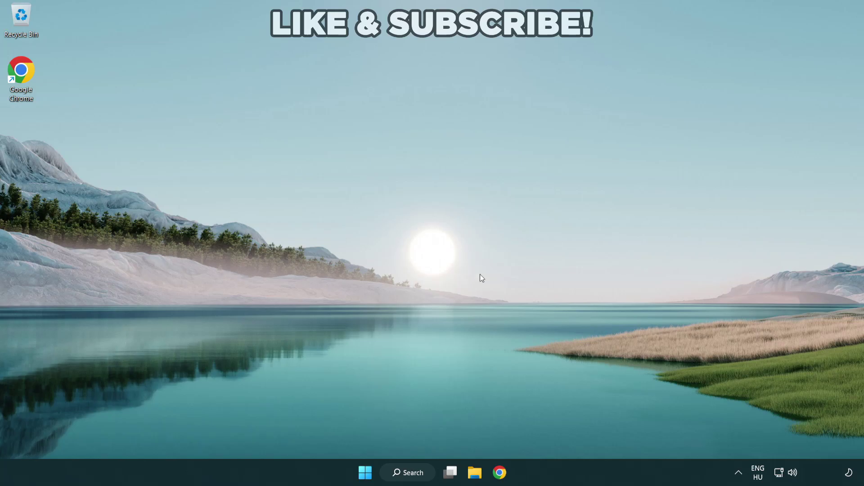
Switch the Quick Settings sound output from CABLE Input to Speakers (High Definition Audio Device)
click(794, 475)
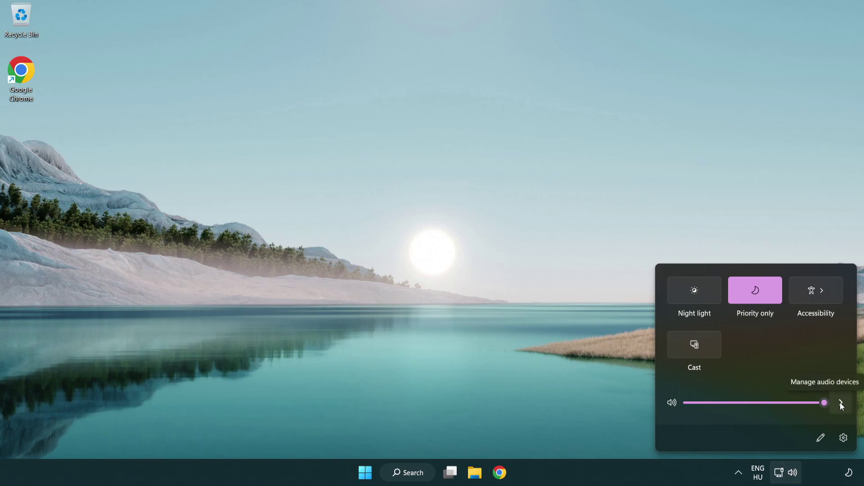
click(840, 403)
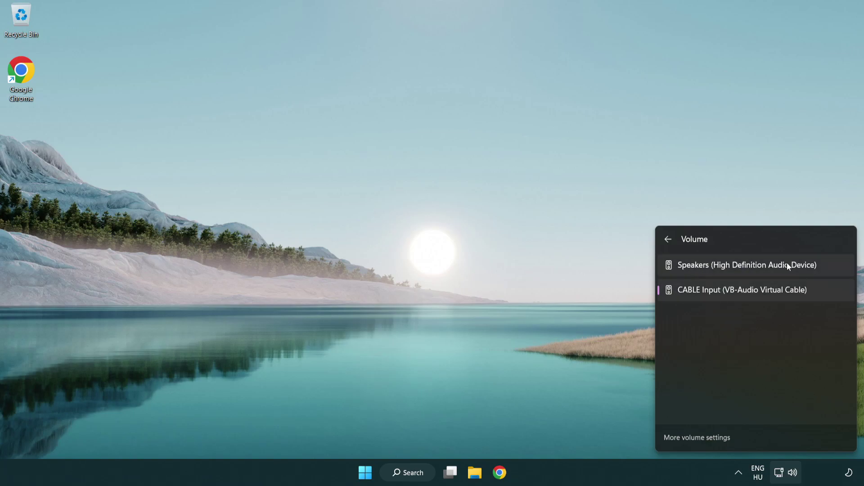
click(829, 270)
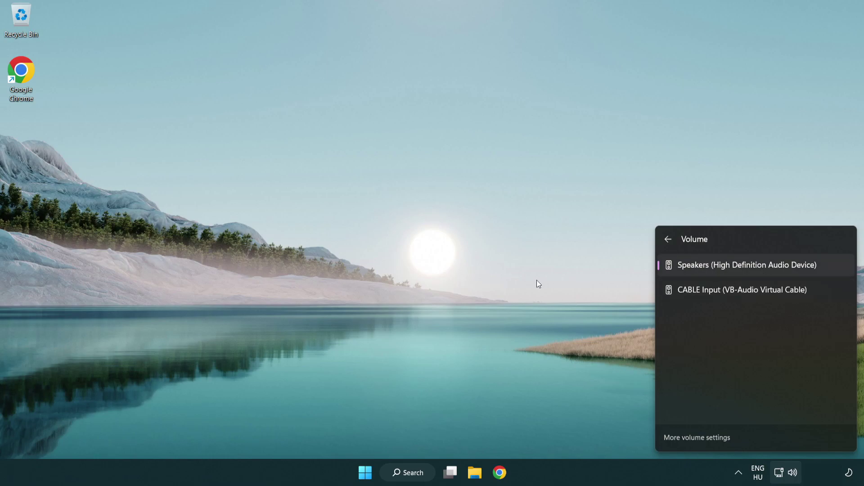
click(453, 257)
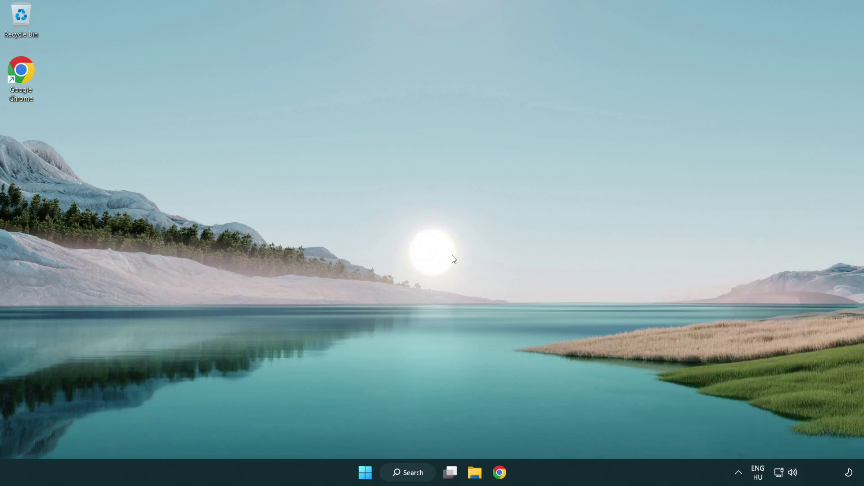
Reset sound devices and app volumes to the recommended defaults in the Volume mixer
right_click(794, 474)
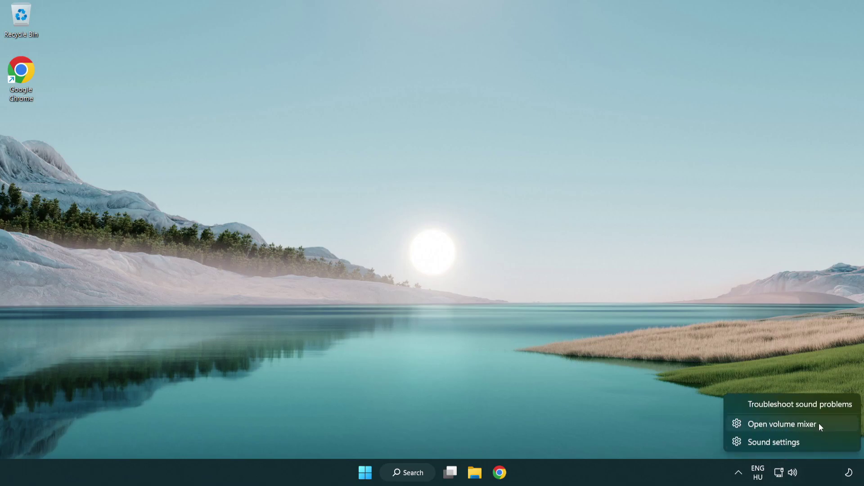
click(833, 424)
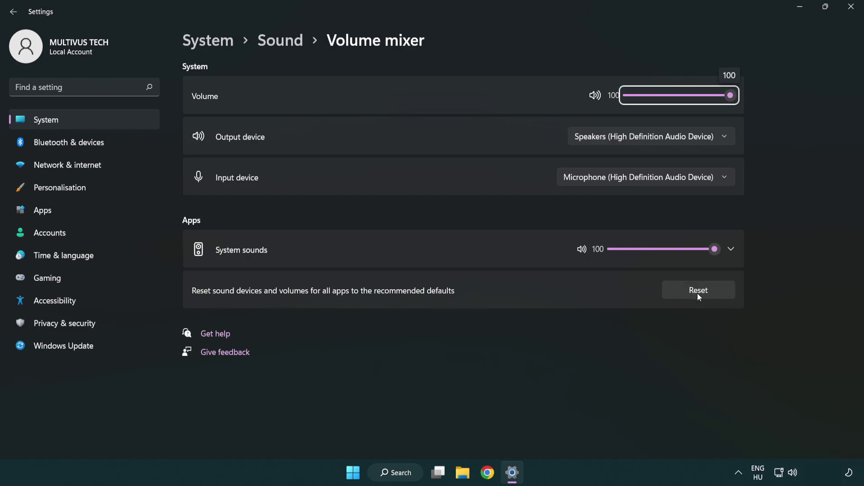
click(723, 296)
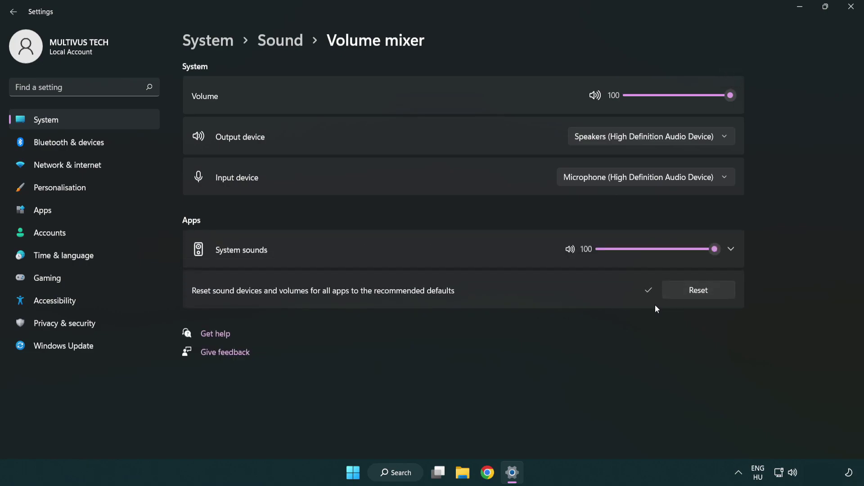
Reopen the Sound settings page with the Speakers output volume kept at 100
click(852, 7)
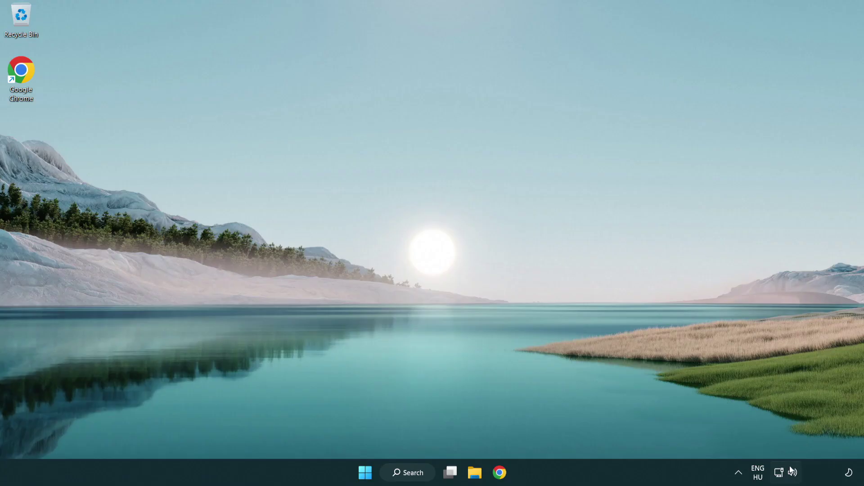
right_click(793, 473)
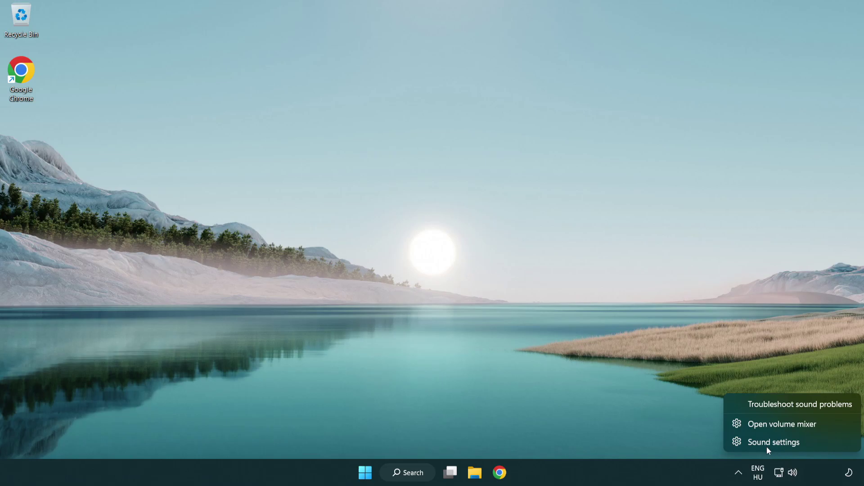
click(826, 446)
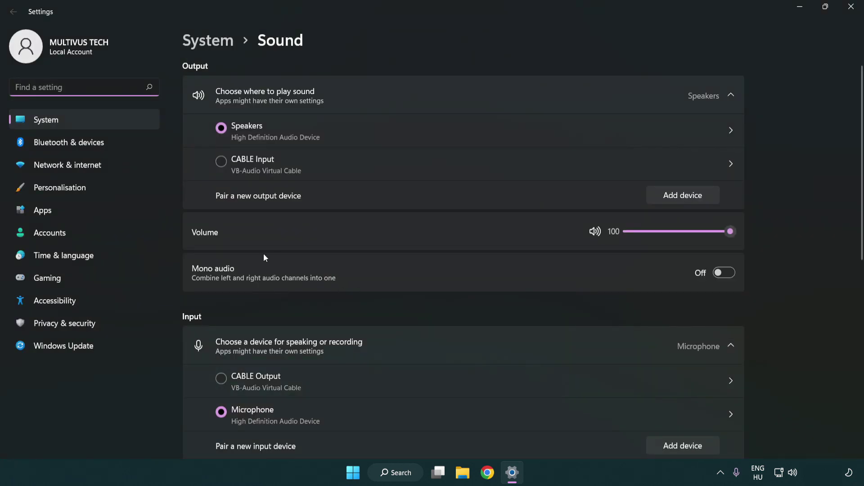
drag(696, 235, 772, 230)
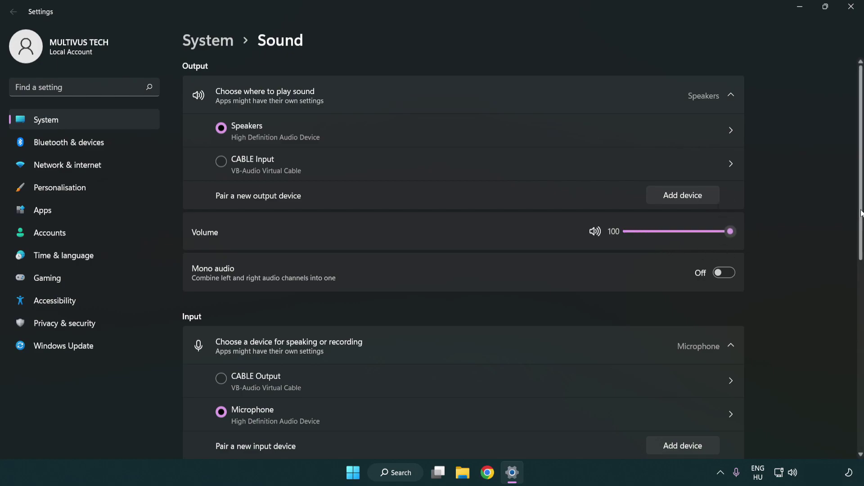
scroll(862, 214, down, 6)
scroll(861, 311, down, 2)
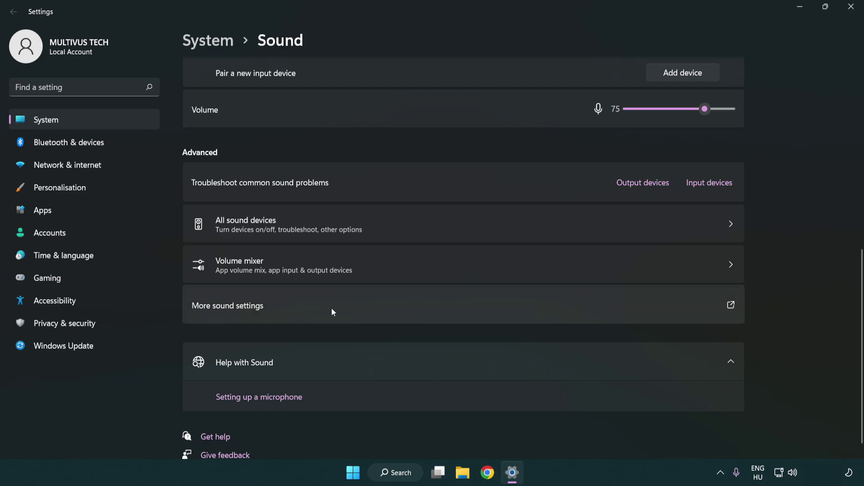
Open the classic Sound dialog and disable the CABLE Input playback device
click(333, 312)
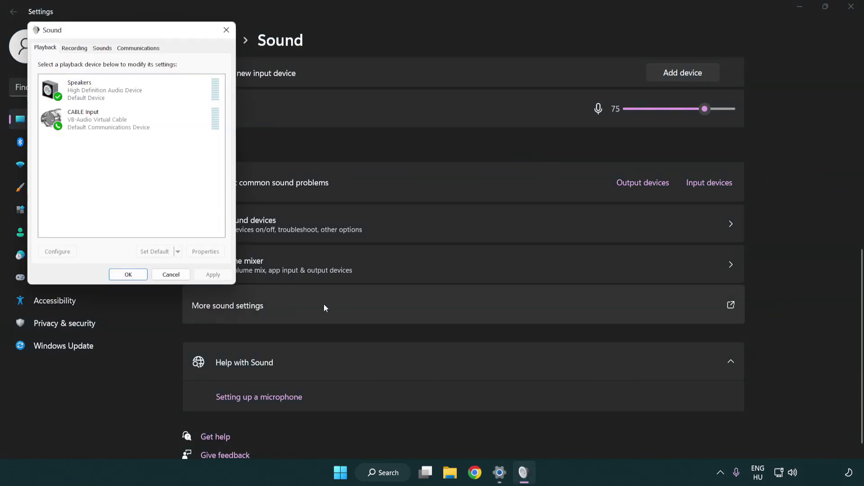
drag(155, 36, 445, 115)
click(415, 207)
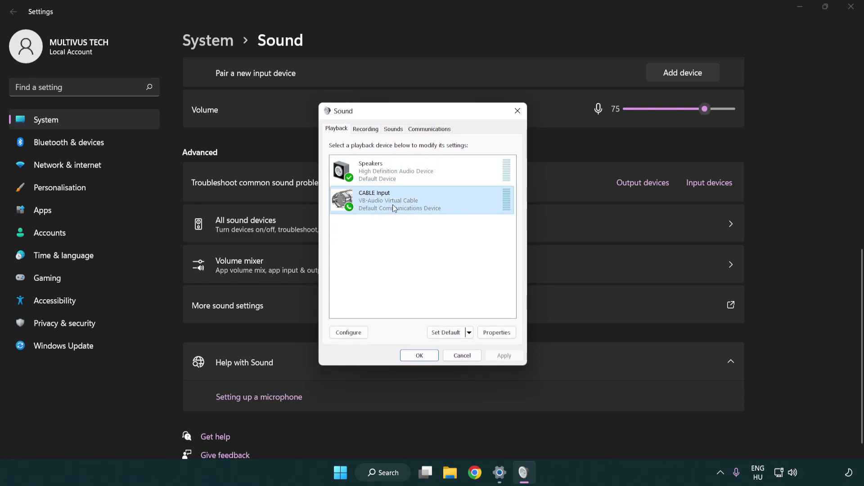
right_click(393, 205)
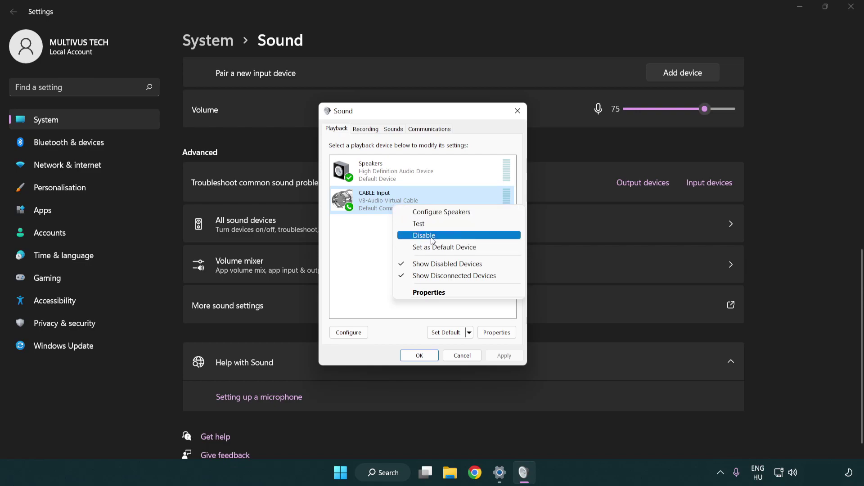
click(447, 235)
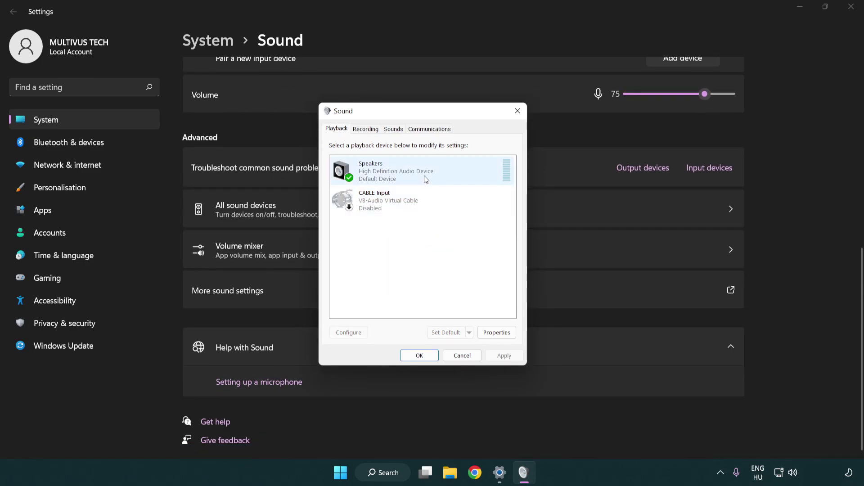
Configure Speakers as 7.1 Surround with all optional speakers and full-range front and surround
right_click(440, 174)
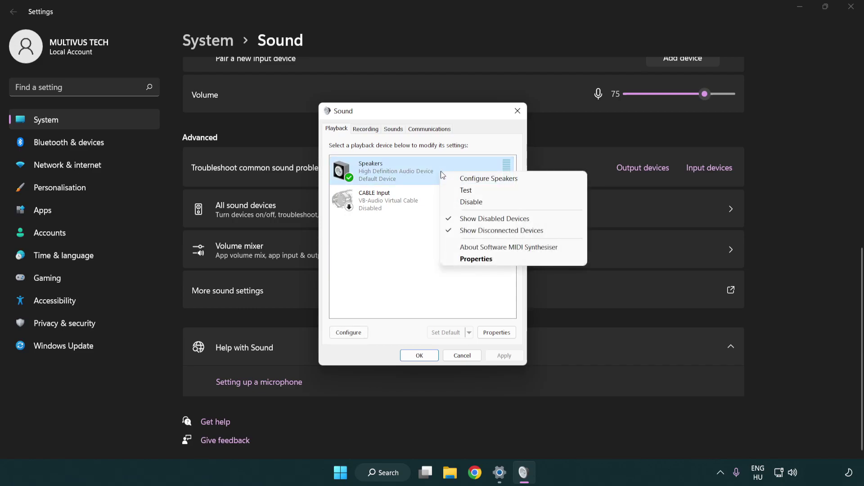
click(475, 180)
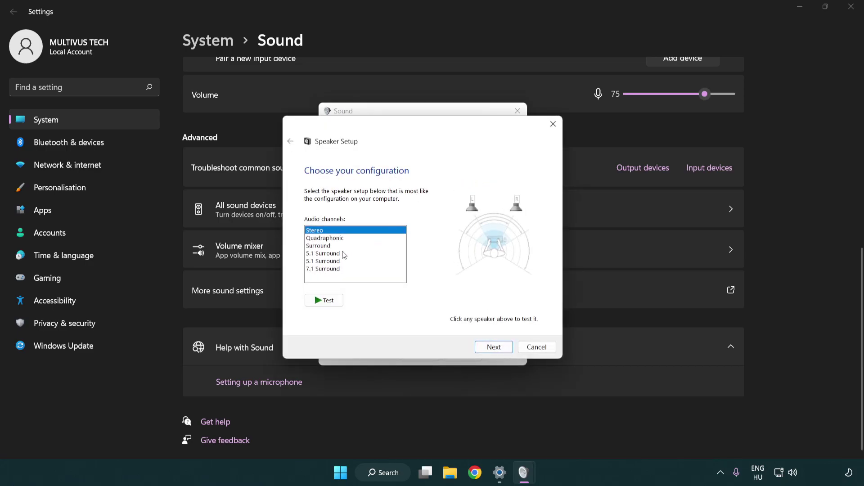
drag(343, 253, 343, 272)
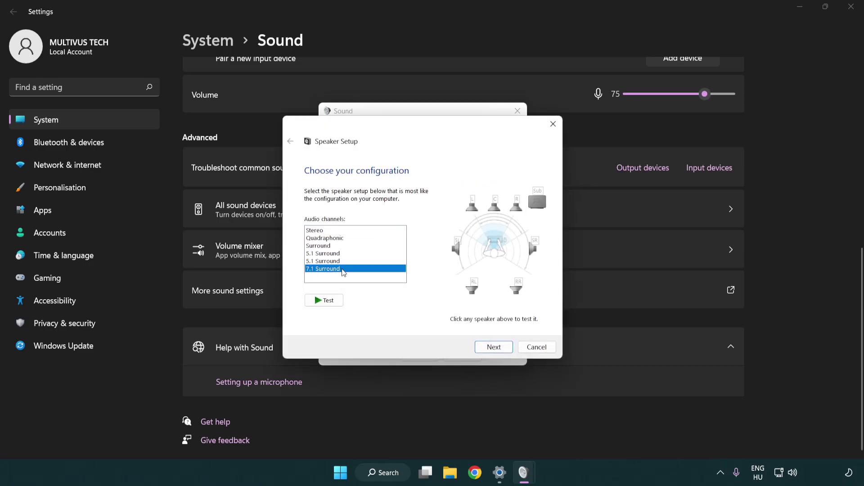
click(494, 347)
click(493, 348)
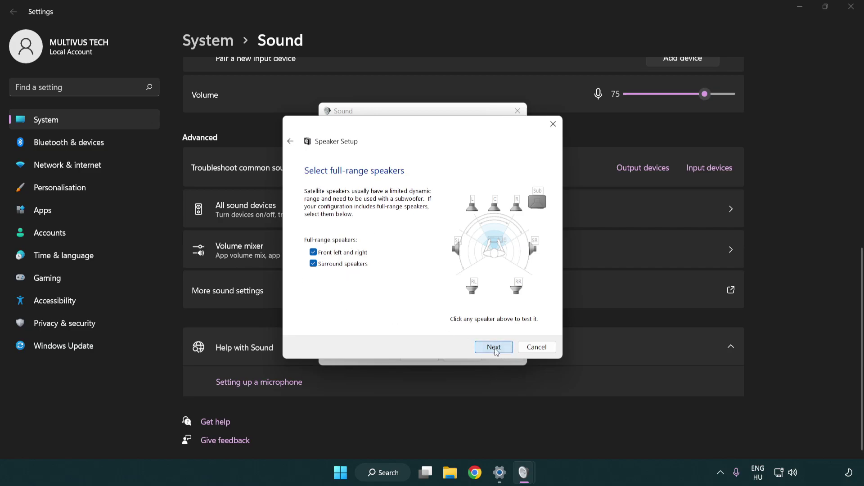
click(484, 346)
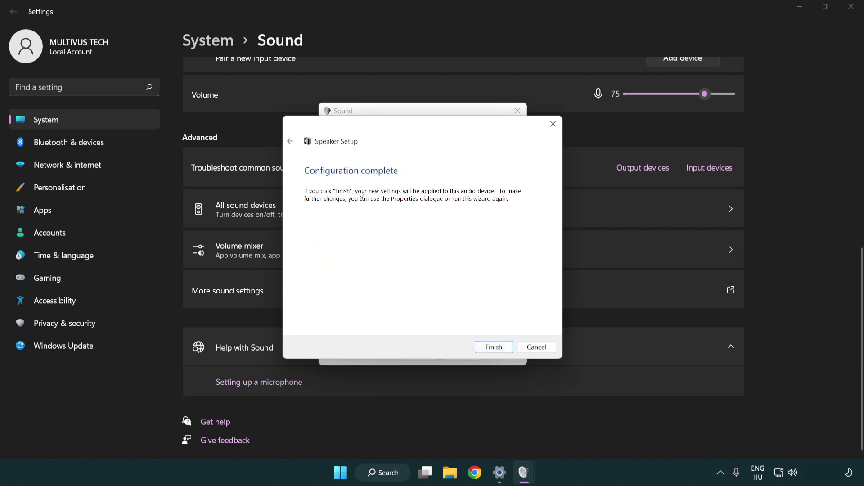
click(493, 347)
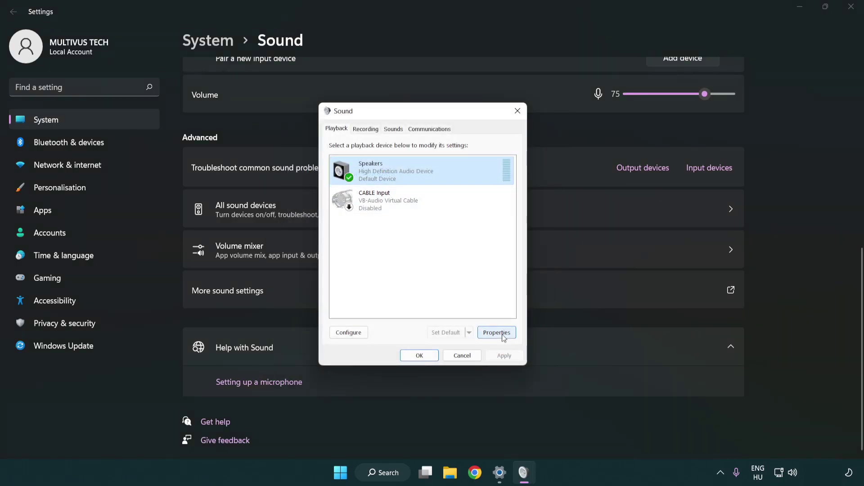
Turn off all audio enhancements in the Speakers properties
click(497, 333)
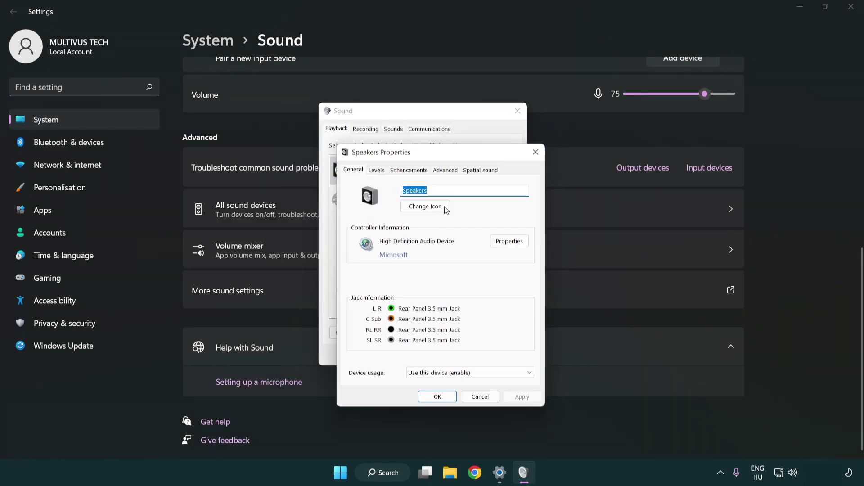
drag(436, 155, 421, 119)
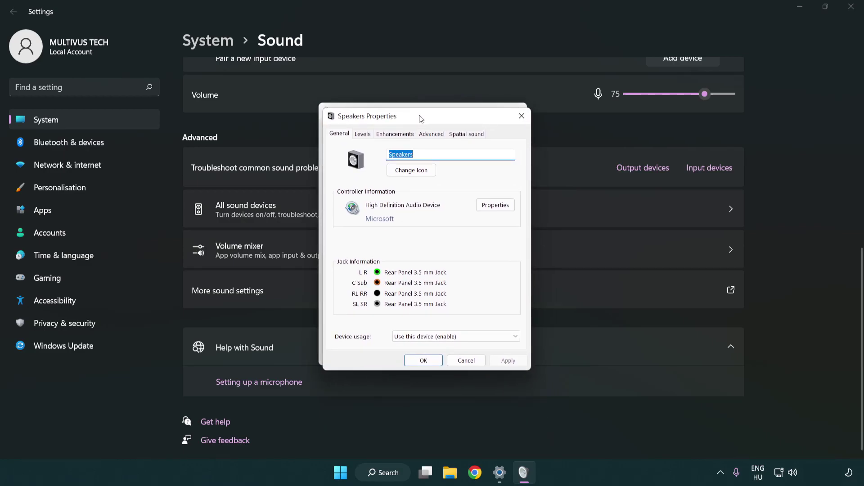
click(399, 133)
click(341, 180)
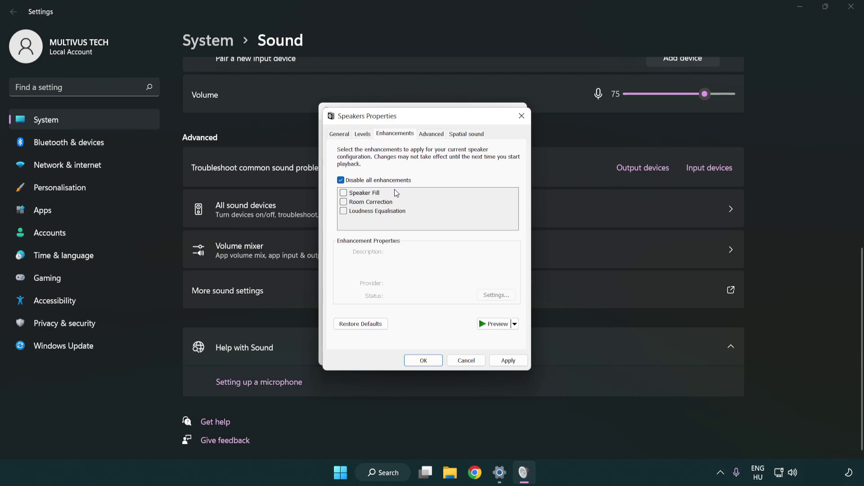
Set the default format to 16 bit, 48000 Hz (DVD Quality), apply it and close the dialogs
click(435, 137)
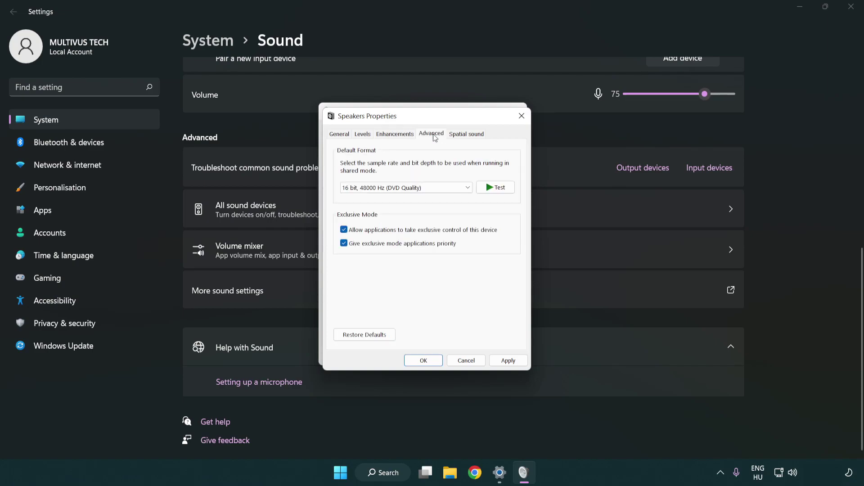
click(383, 188)
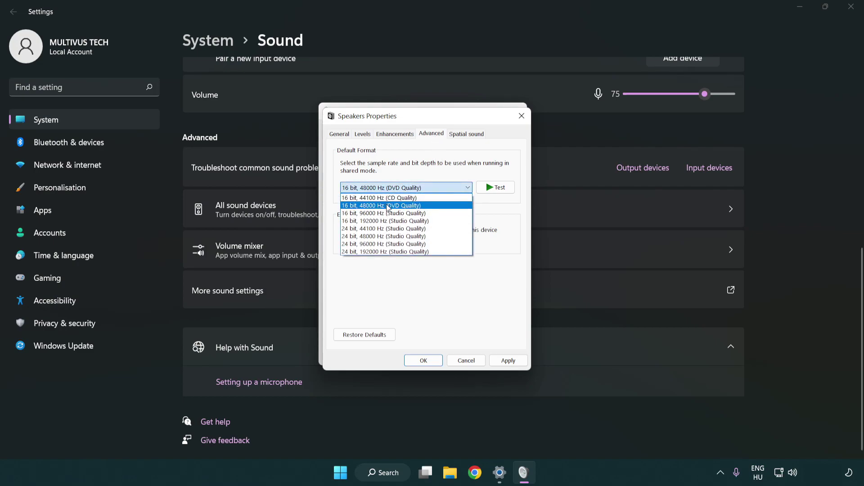
click(389, 207)
click(507, 362)
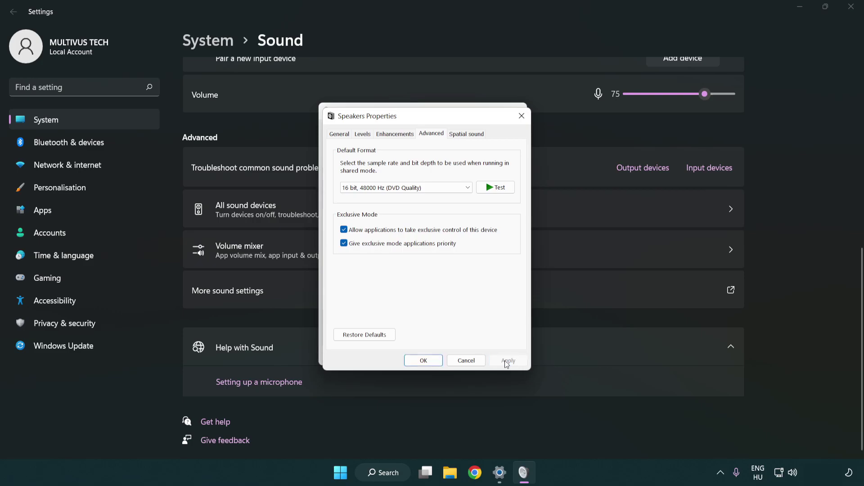
click(425, 362)
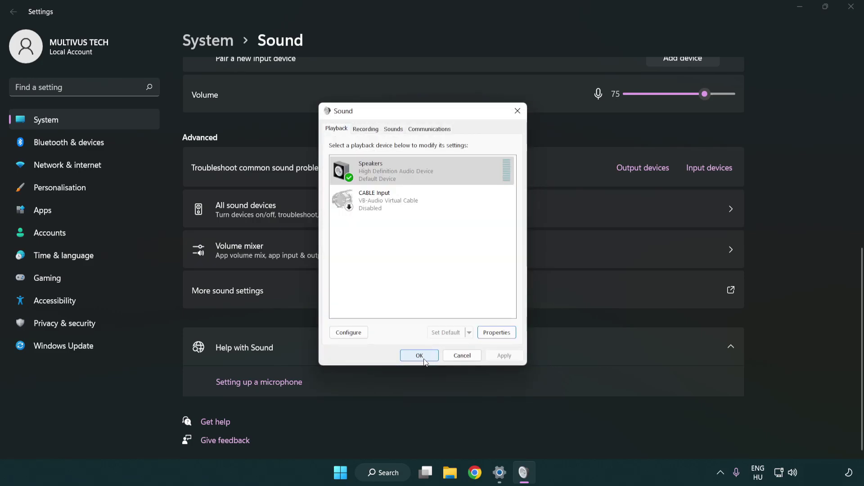
click(420, 358)
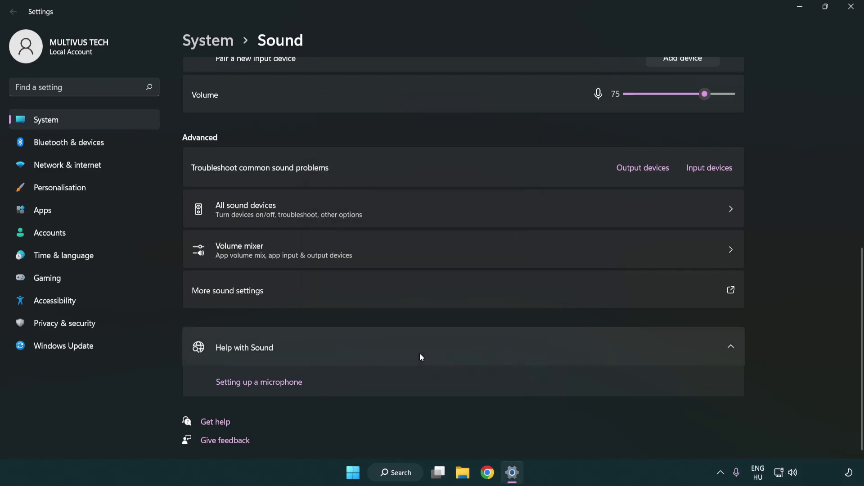
Close Settings and search Windows for 'device manager'
click(851, 9)
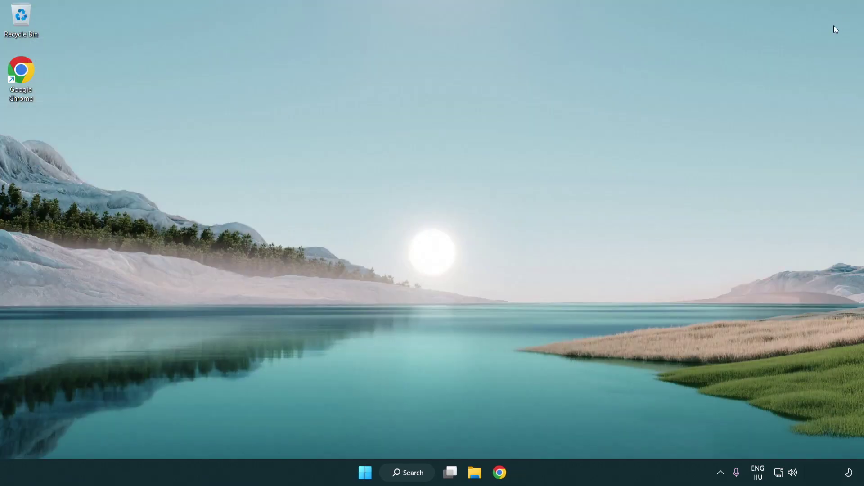
click(367, 478)
click(573, 435)
click(416, 480)
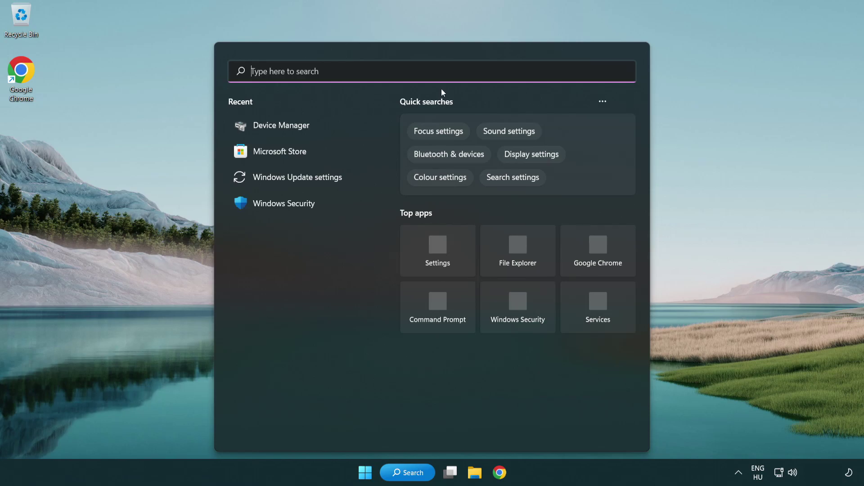
text(device manager)
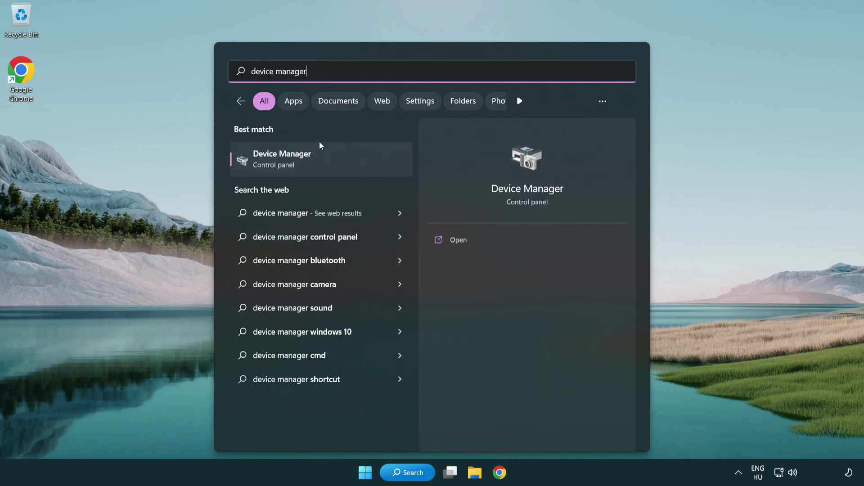
Launch Device Manager, expand Sound, video and game controllers, and bring up High Definition Audio Device's actions
click(354, 163)
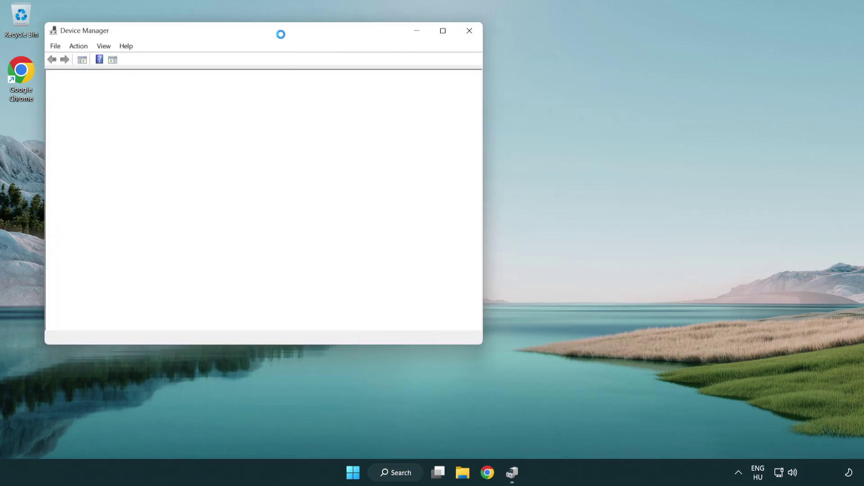
drag(271, 29, 436, 80)
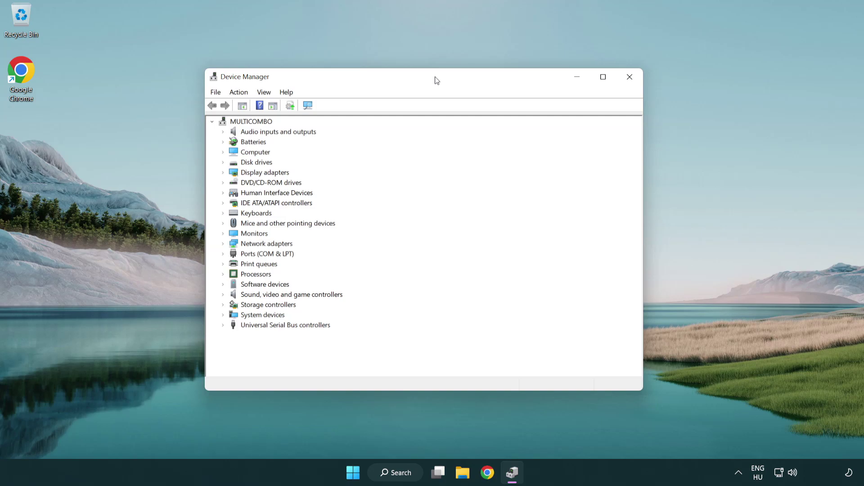
click(246, 295)
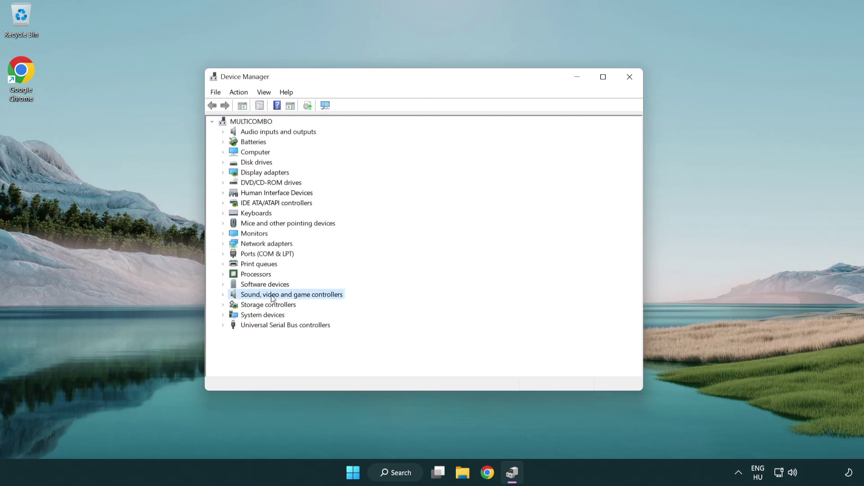
click(223, 296)
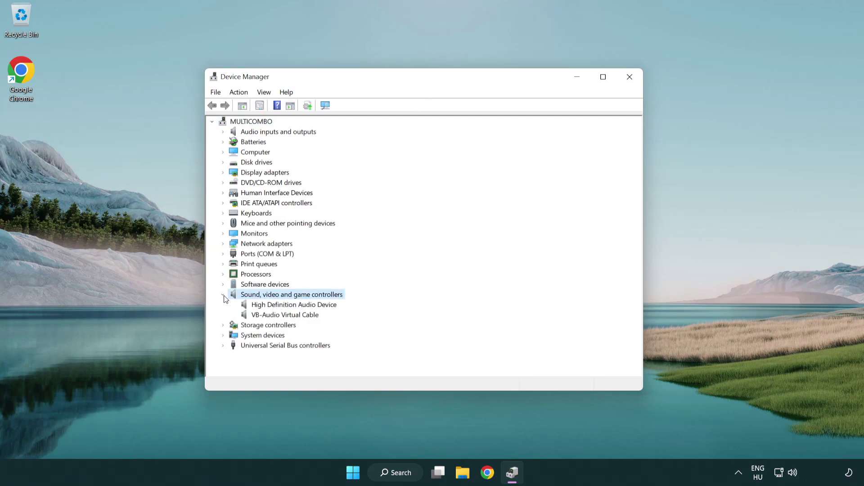
click(269, 306)
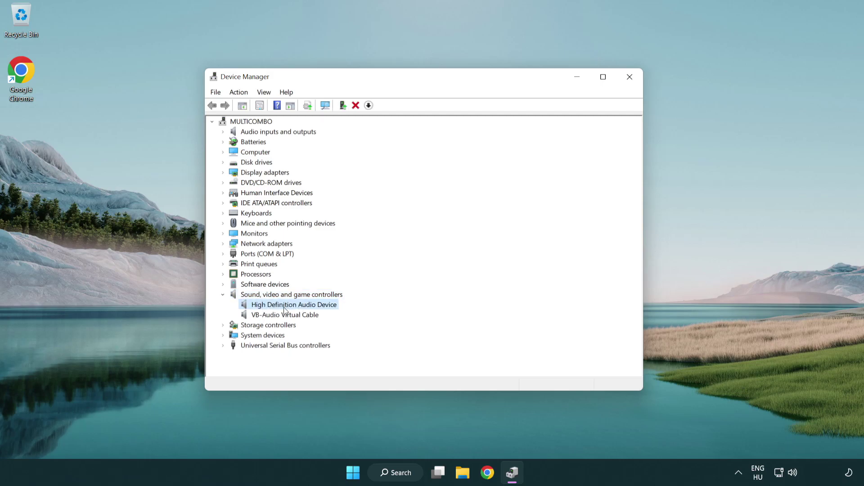
right_click(302, 304)
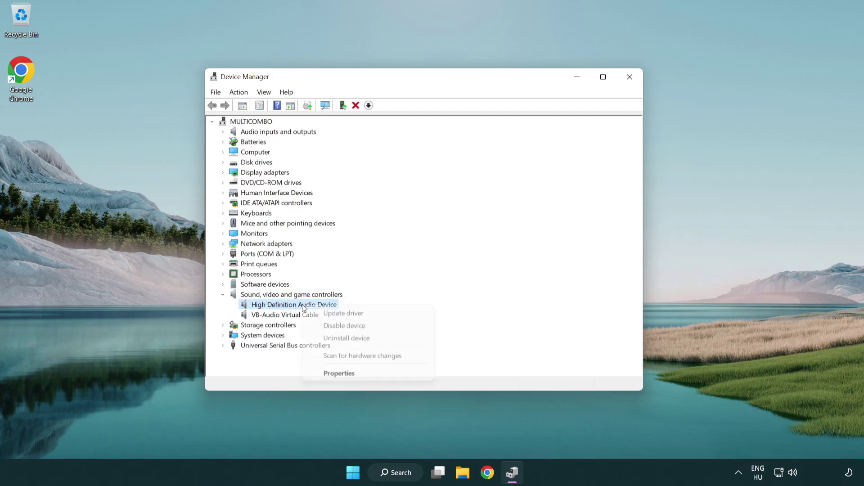
Reinstall the High Definition Audio Device driver from the computer's list of compatible drivers
click(373, 312)
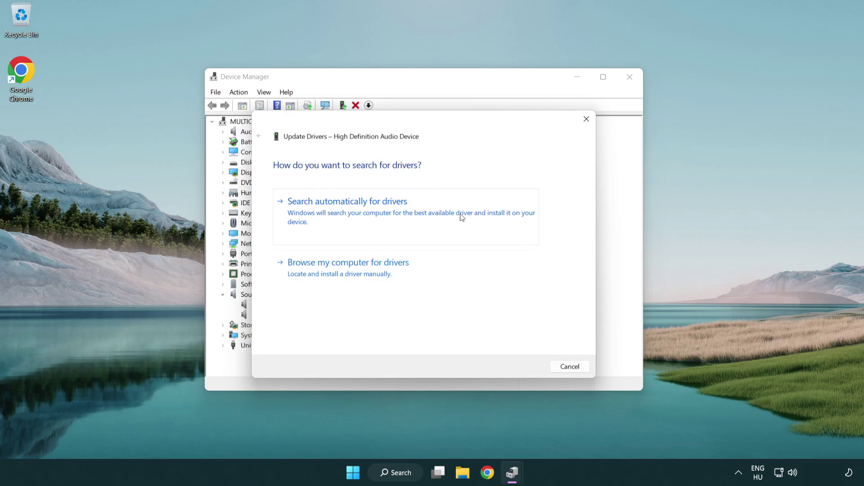
click(350, 283)
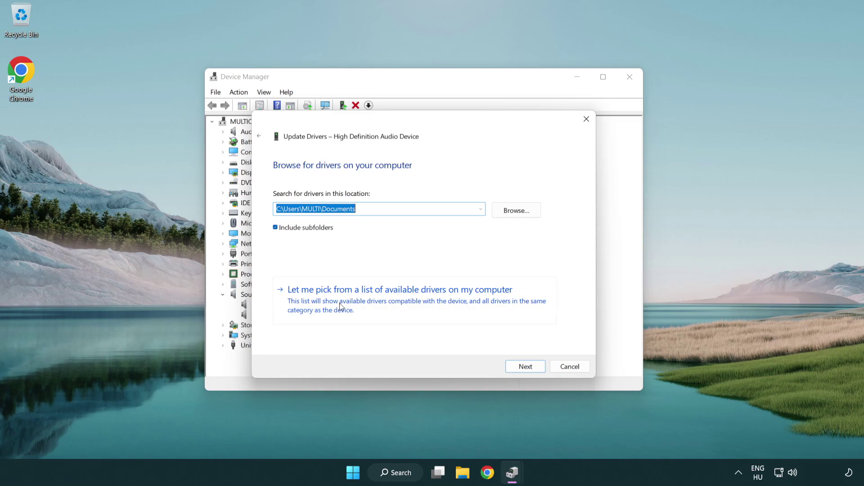
click(417, 307)
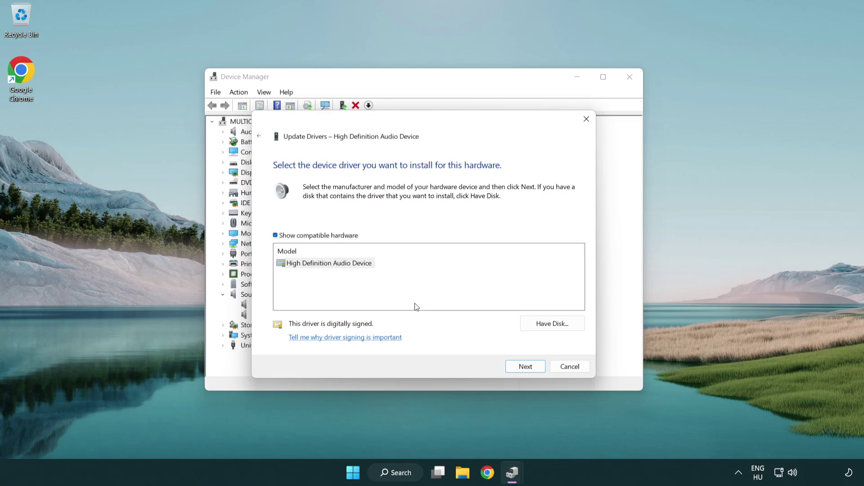
click(276, 265)
click(276, 265)
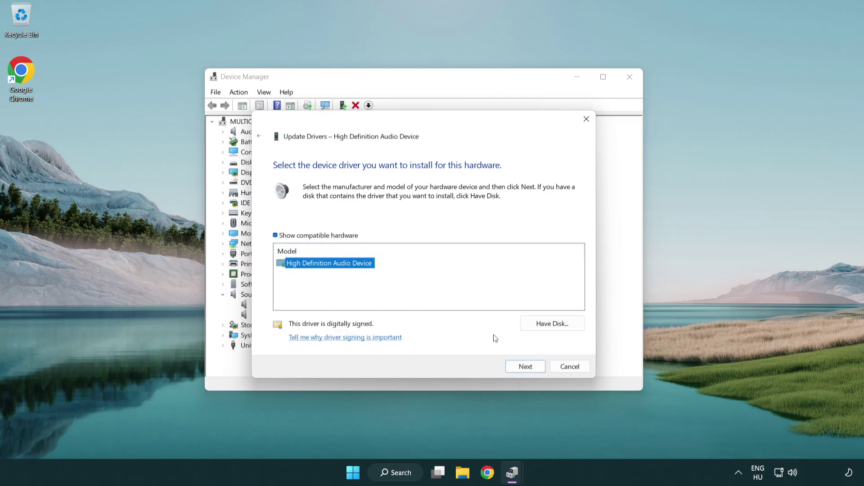
click(536, 370)
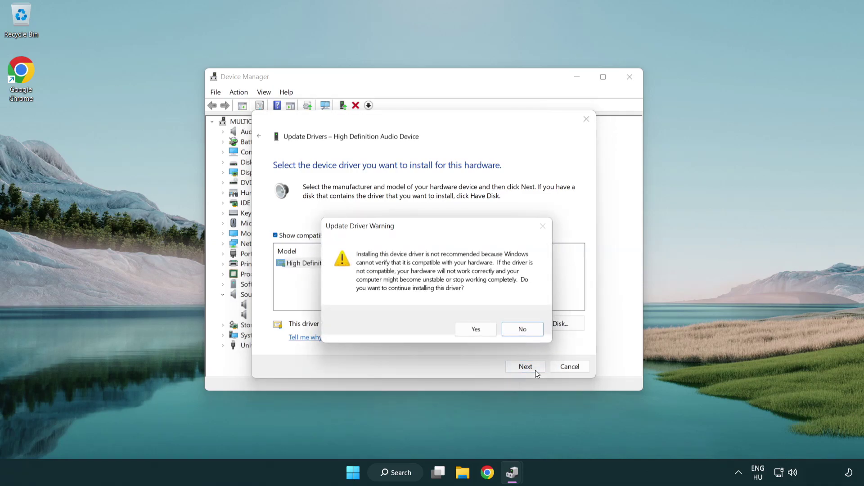
click(476, 330)
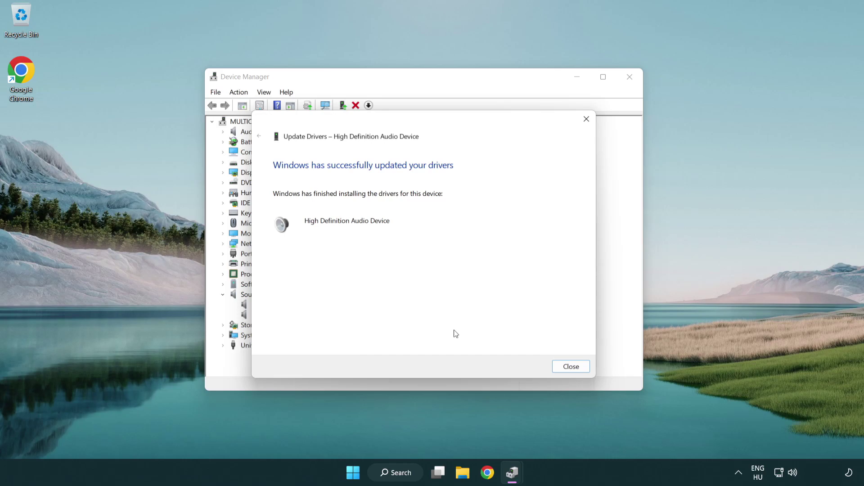
click(571, 368)
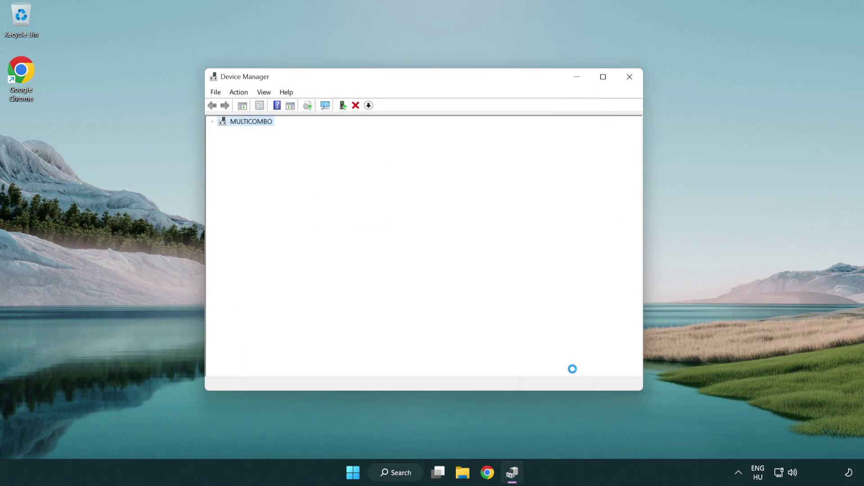
Close Device Manager, then bring up the Start menu's power options
click(630, 77)
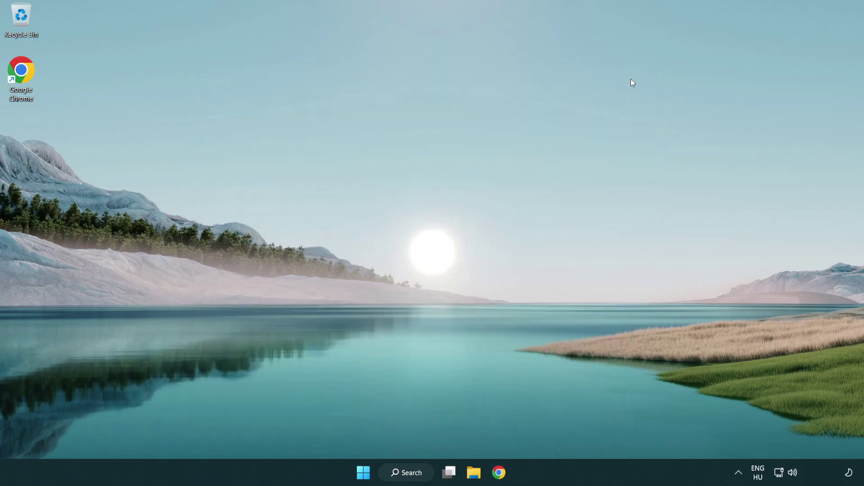
click(365, 472)
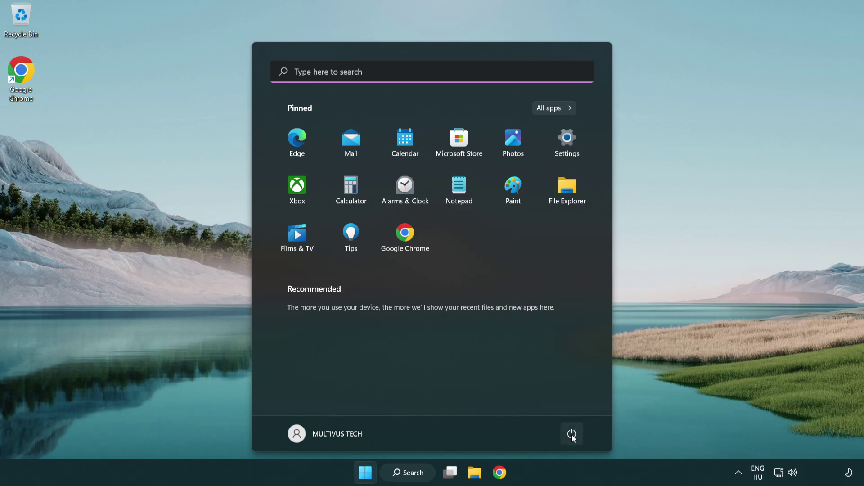
click(572, 433)
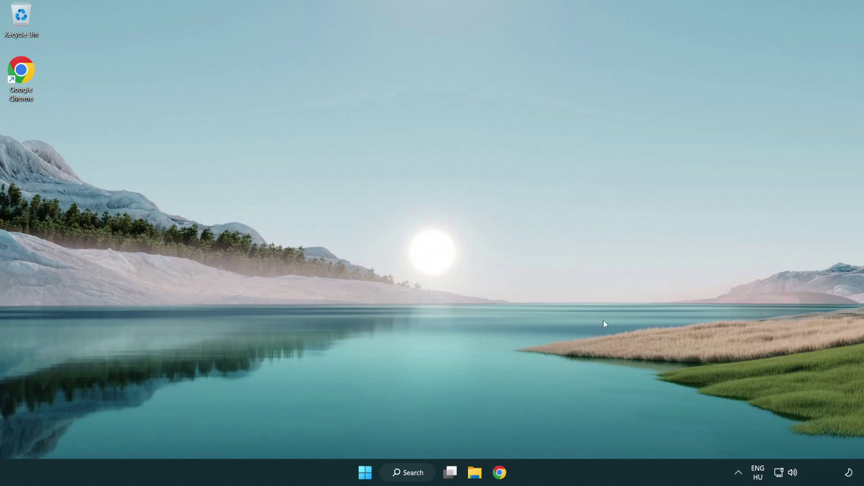
Launch the Troubleshoot sound problems scan from the speaker tray icon's menu
right_click(794, 475)
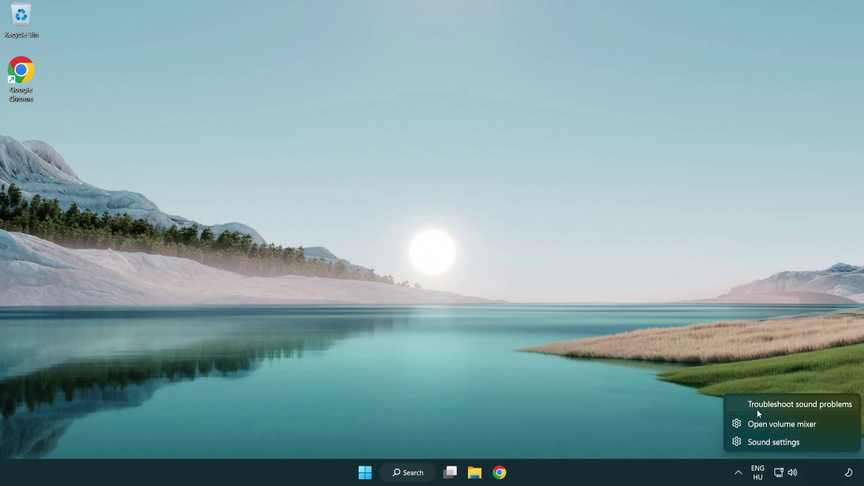
click(790, 406)
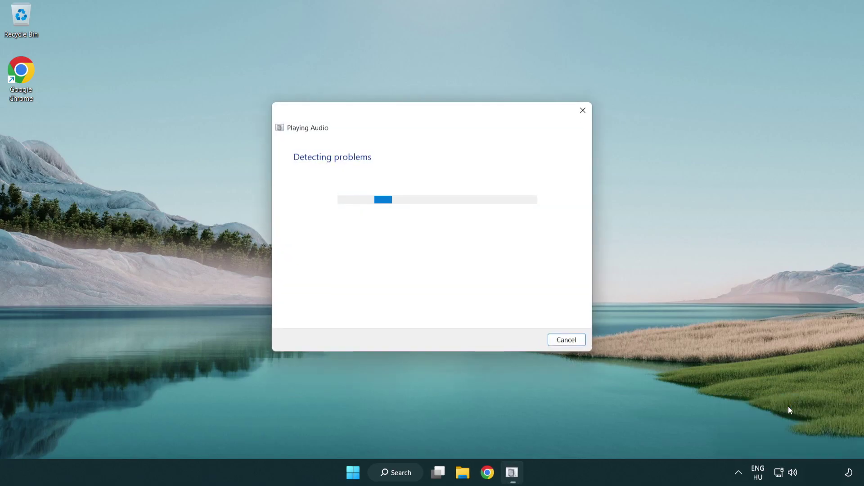